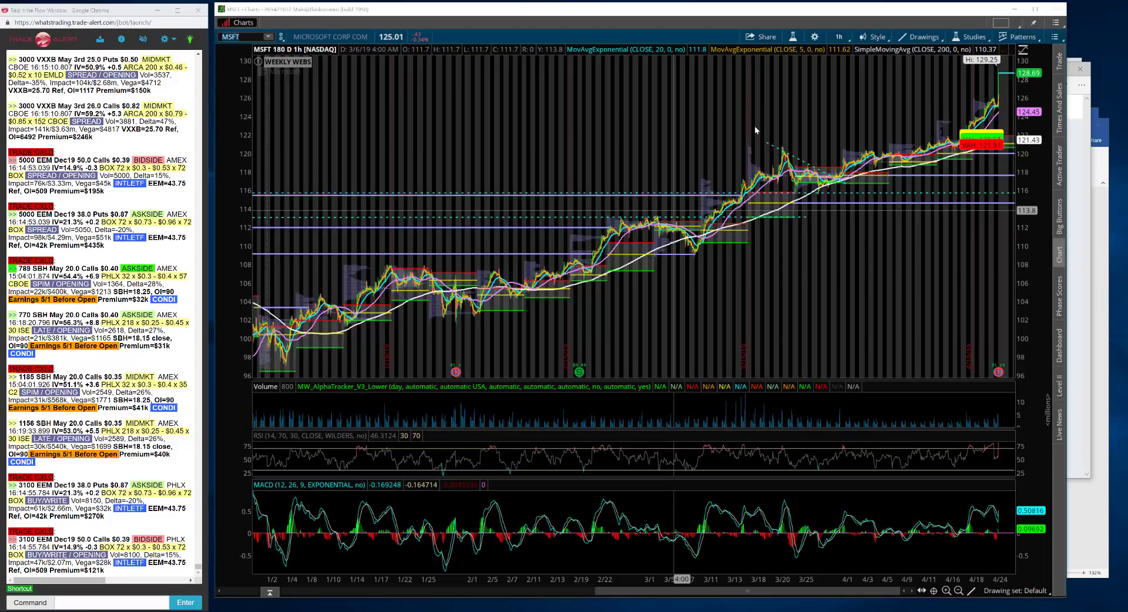
Switch the MSFT chart to the 20 Y : 1D daily time frame
left_click(839, 36)
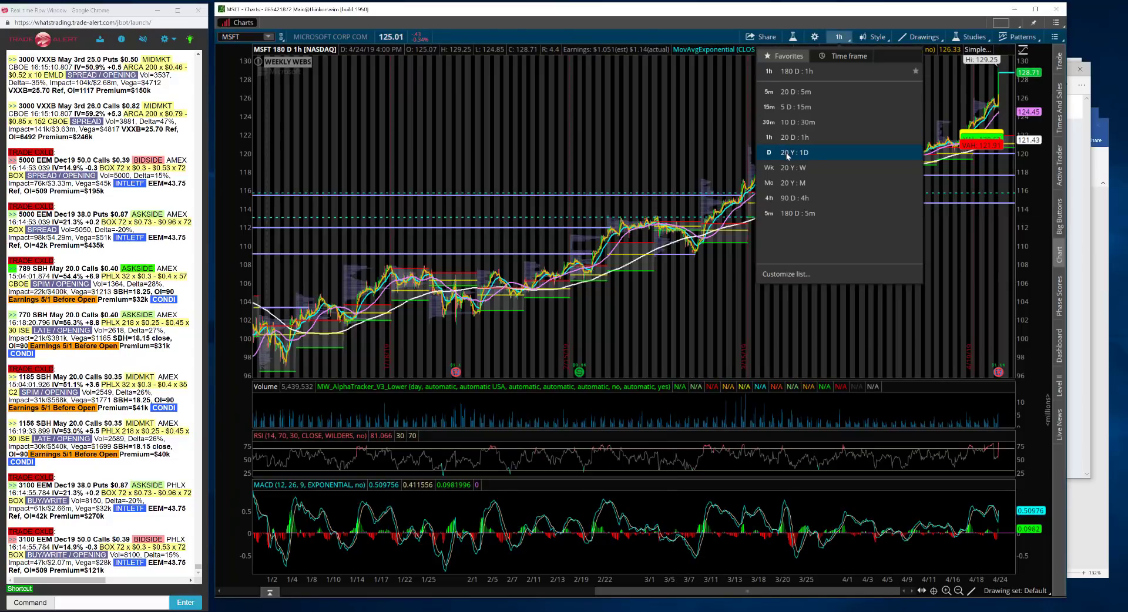
left_click(787, 152)
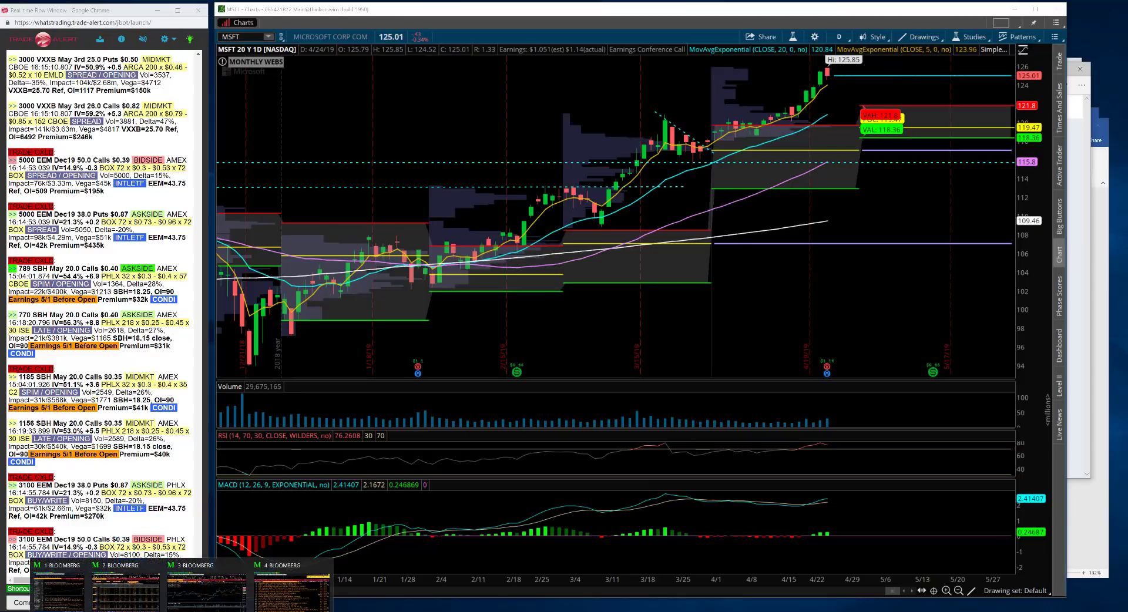
Load MSFT Equity CN headlines in Bloomberg, page down to the Q3 earnings stories, and reposition the window
left_click(287, 596)
type("MSFT")
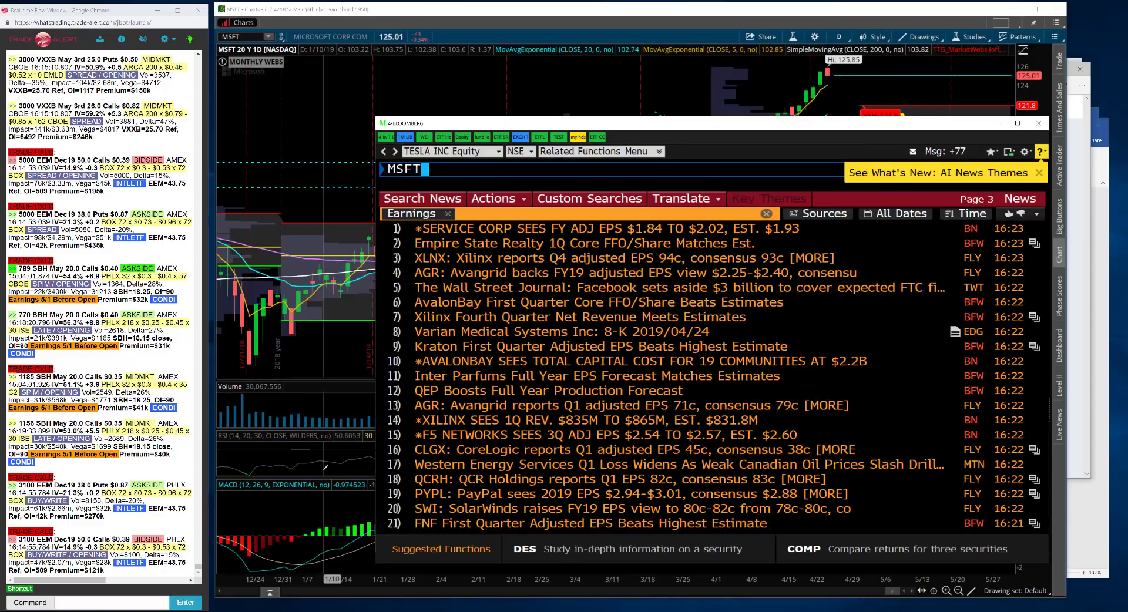
key("F8")
type("CN")
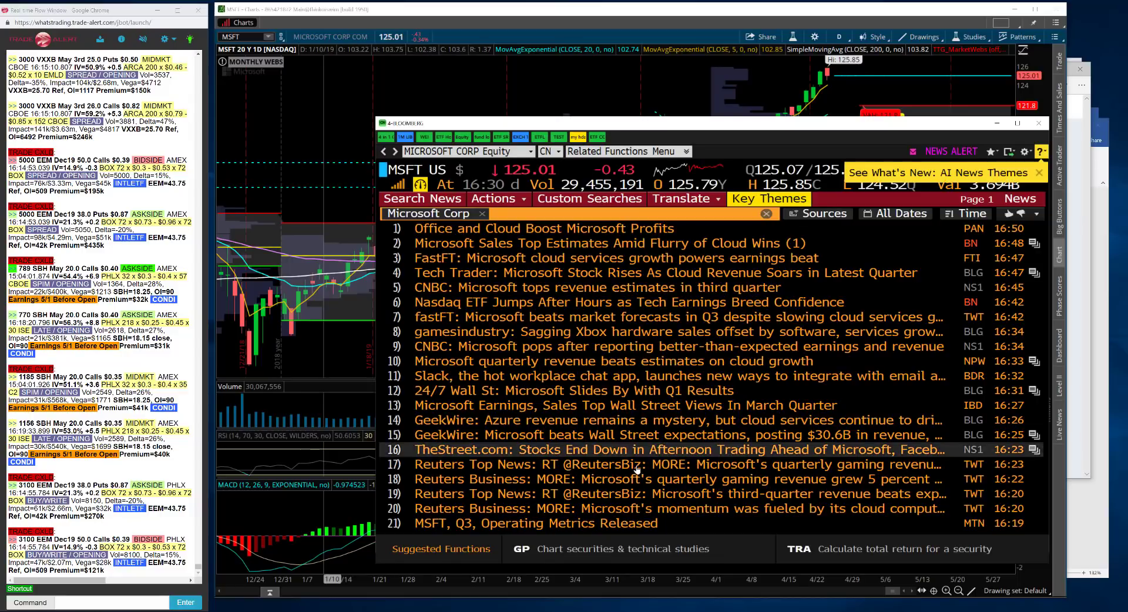
scroll(631, 416, "down", 3)
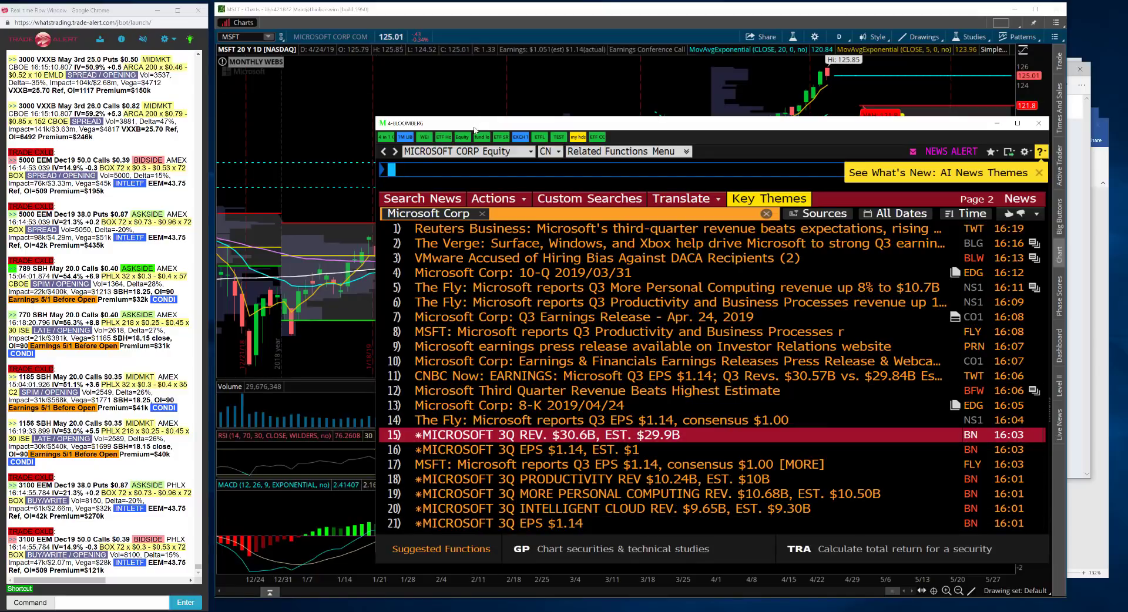
left_click_drag(470, 123, 420, 137)
Replace MSFT with NOW on the chart and set it to 20 D : 5m bars
left_click(242, 37)
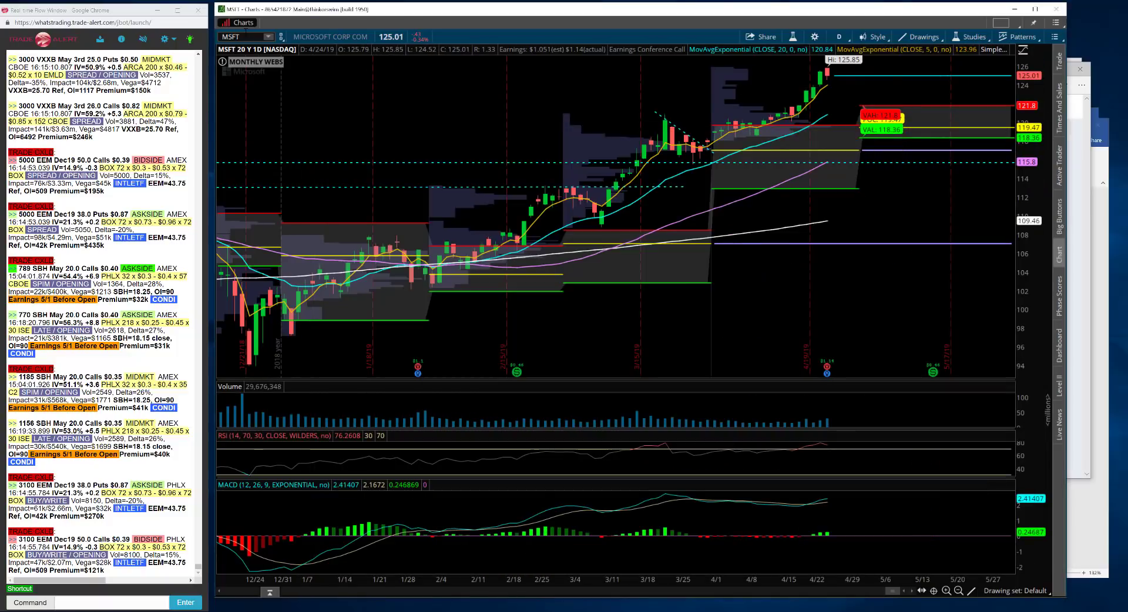
key("BackSpace")
type("NOW")
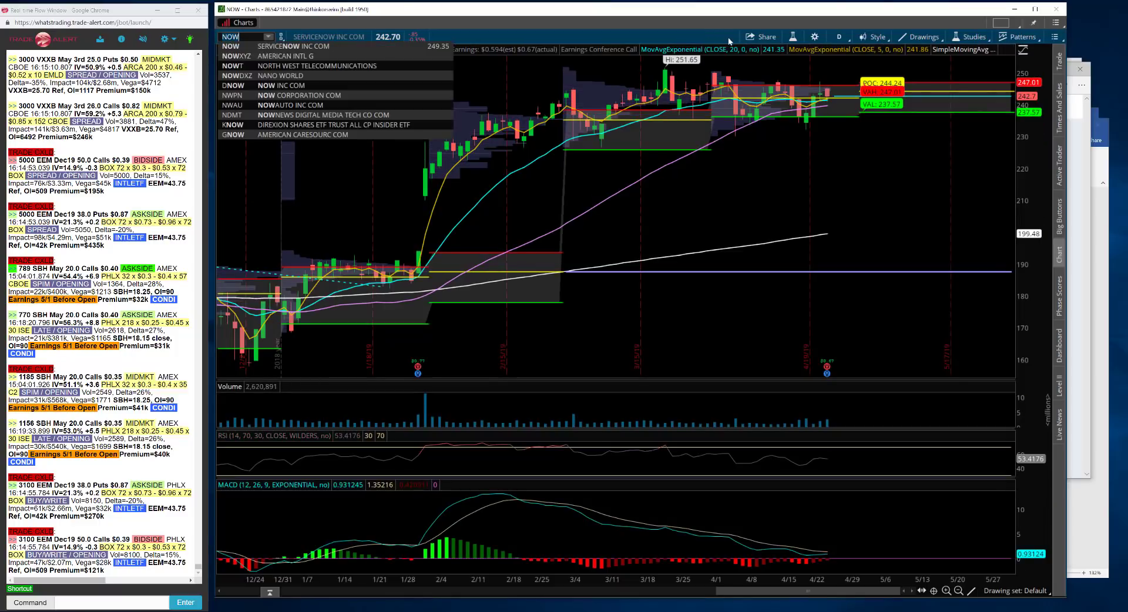
left_click(838, 37)
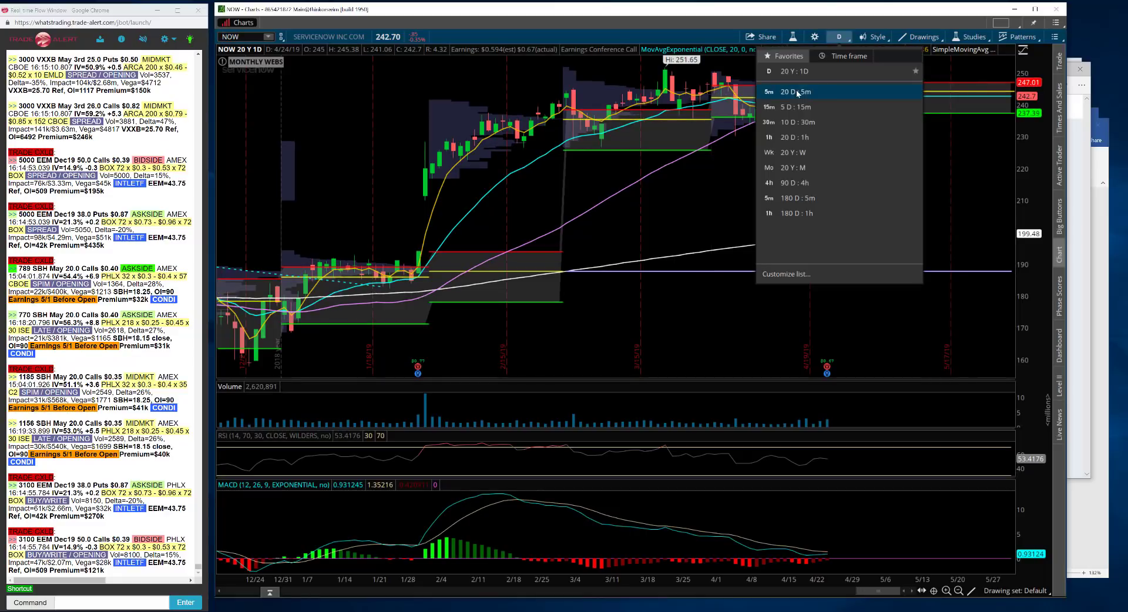
left_click(796, 92)
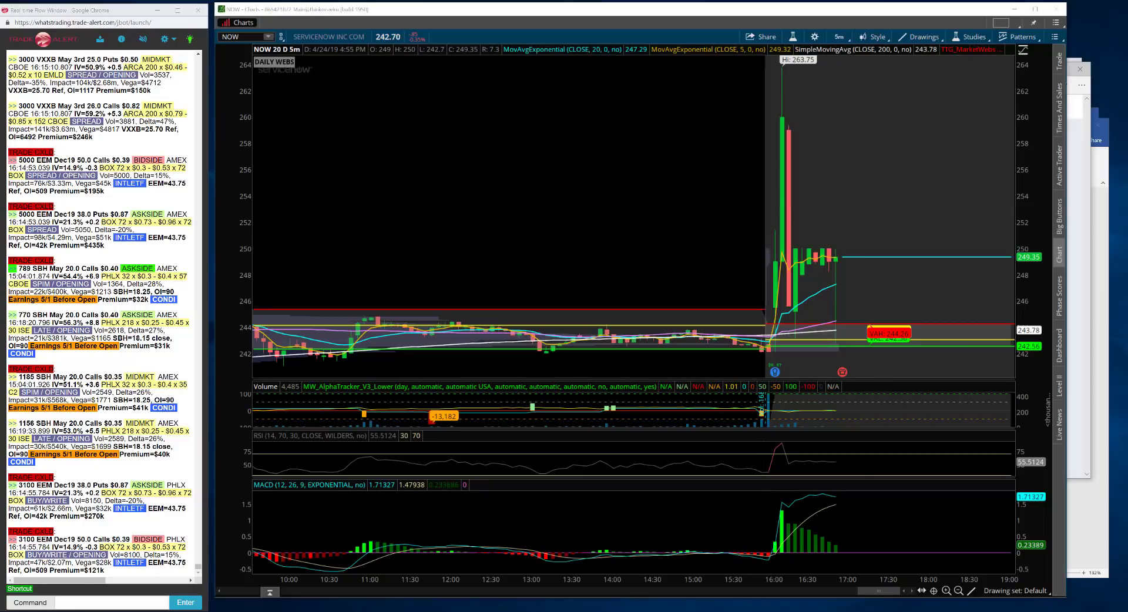
Run 'NOW Equity CN' in the Bloomberg window to list ServiceNow's Q1 2019 headlines
mouse_move(177, 610)
left_click(282, 598)
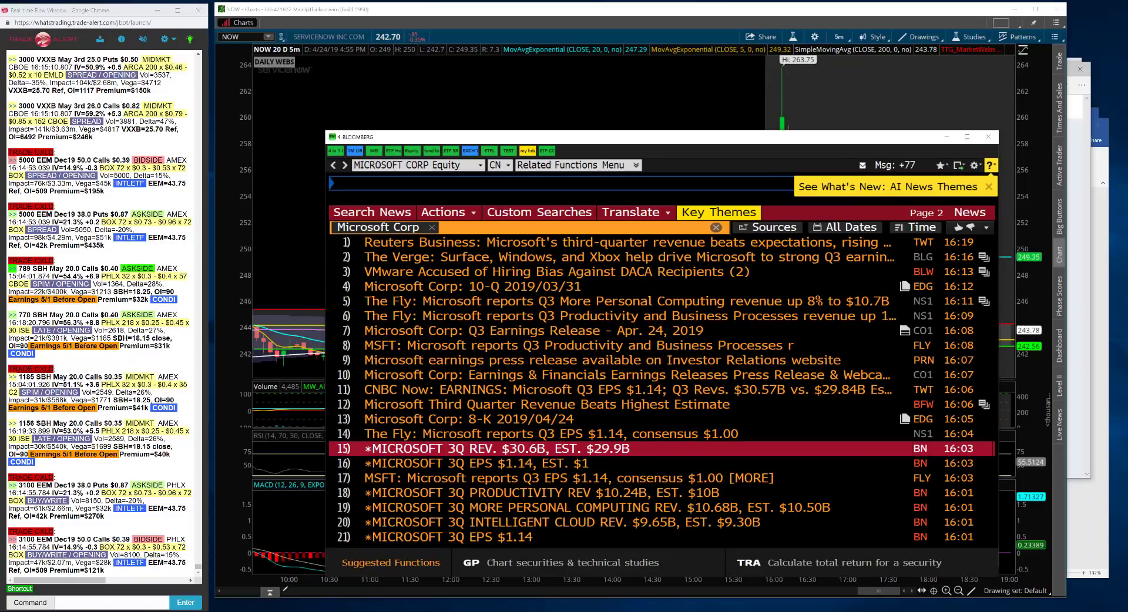
type("NOW Equity CN")
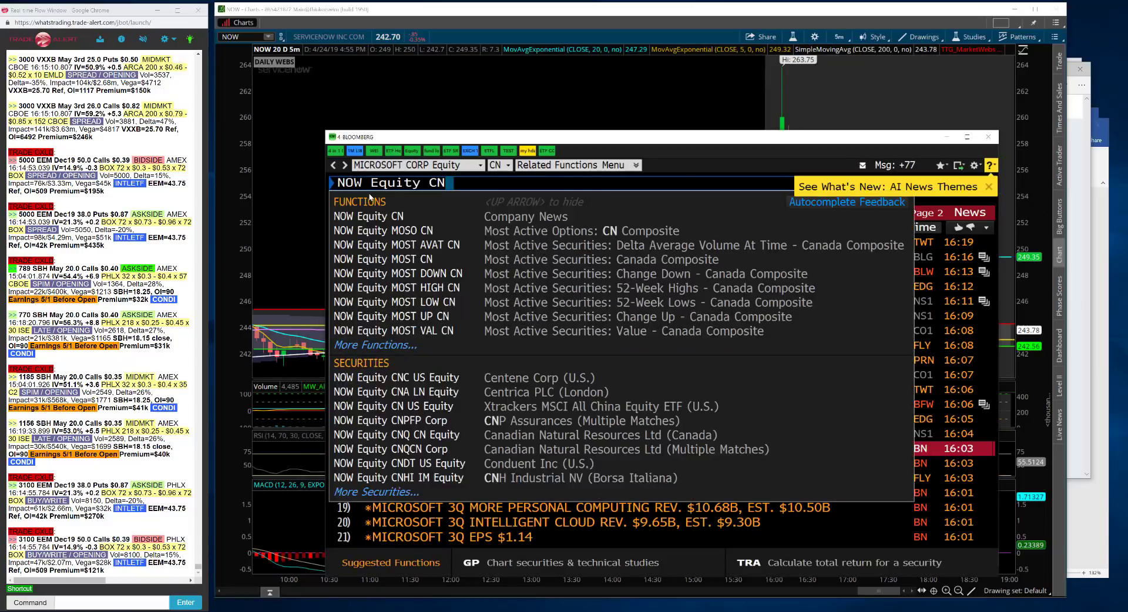
key("Up")
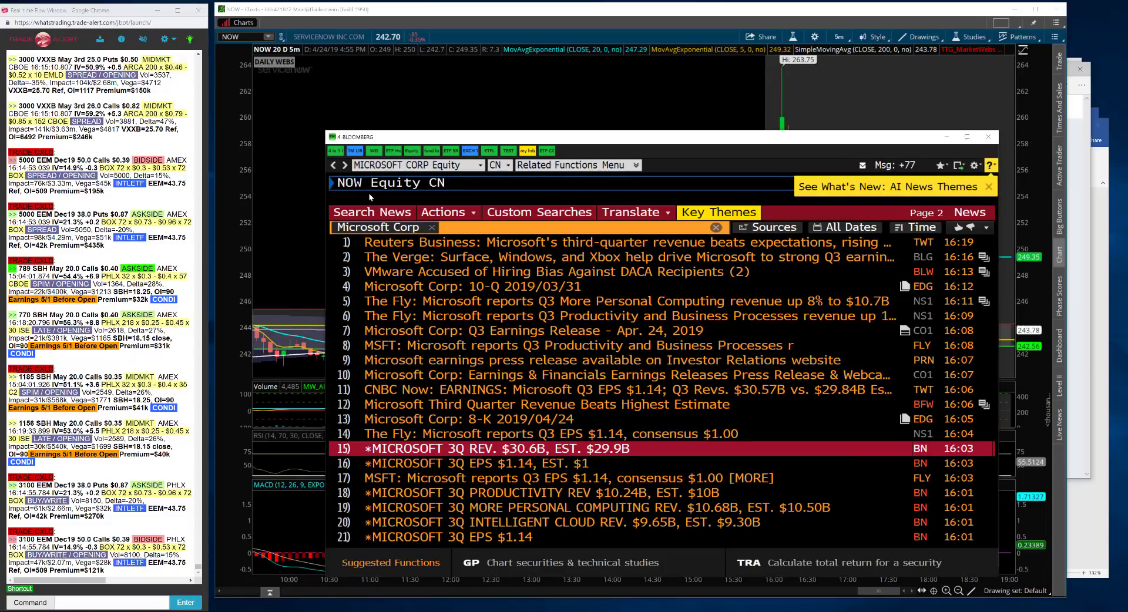
key("Return")
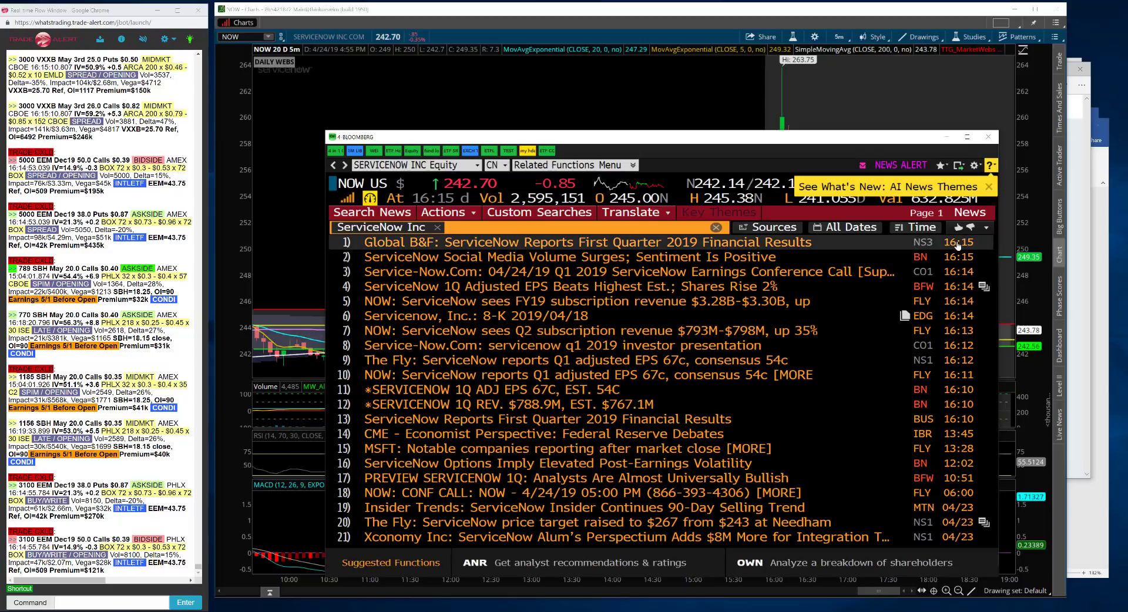
Replace NOW with FB in the chart symbol box
left_click(429, 85)
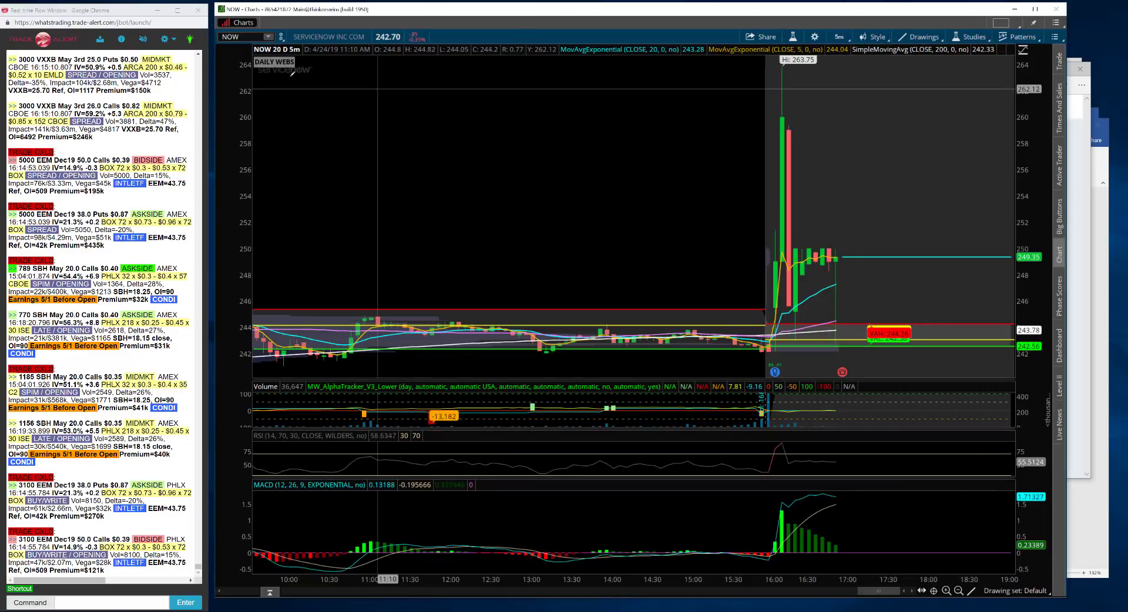
left_click(235, 36)
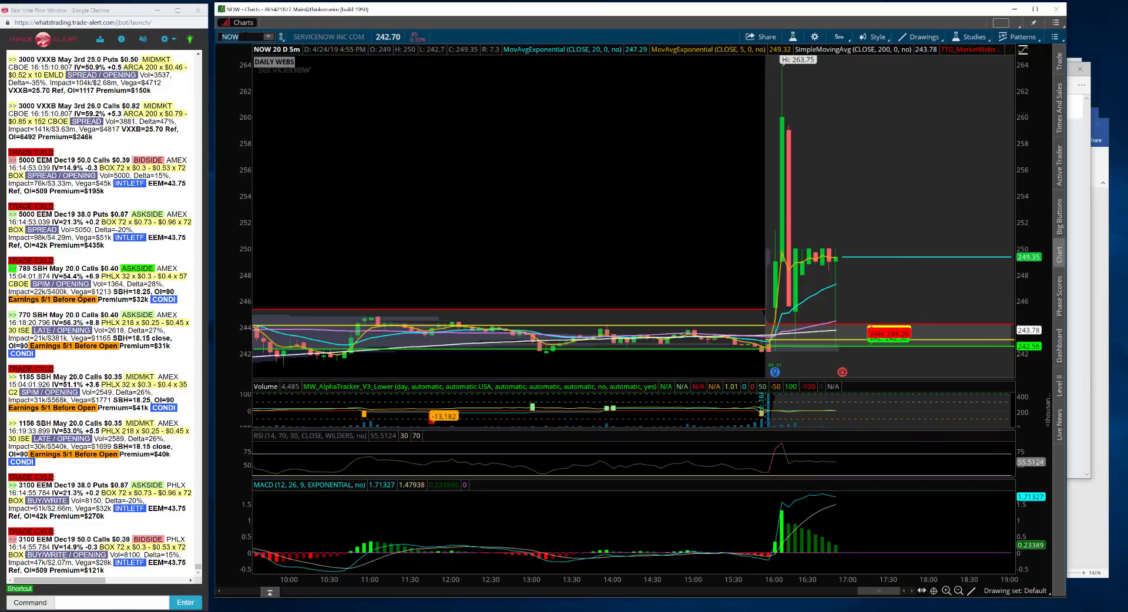
key("BackSpace")
type("FB")
key("Return")
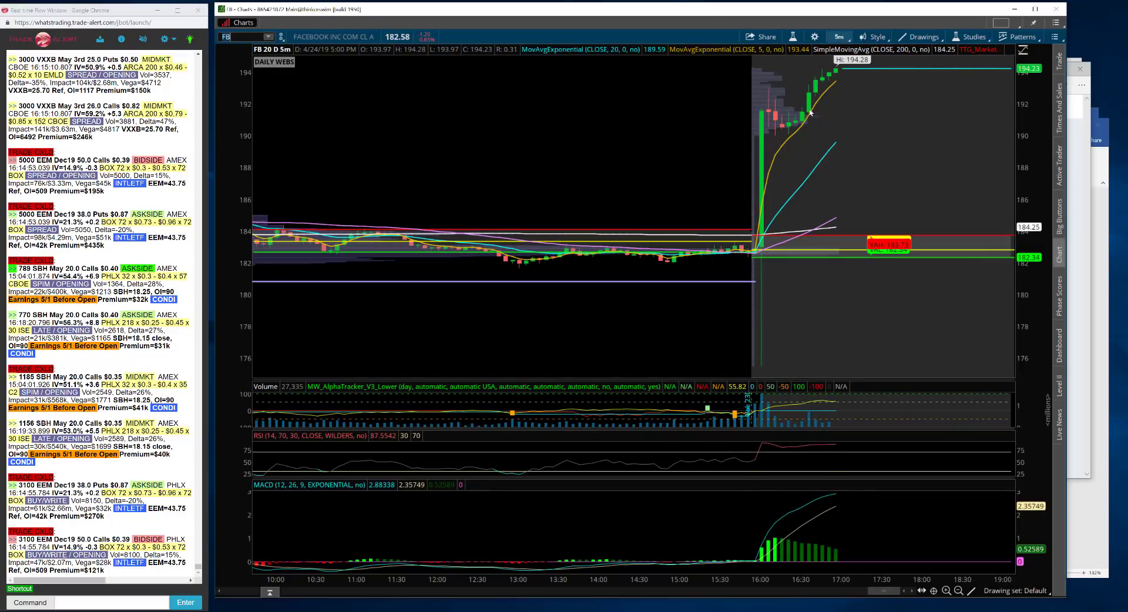
Set the FB chart to 20 Y : 1D and zoom out to a wider date range
left_click(804, 139)
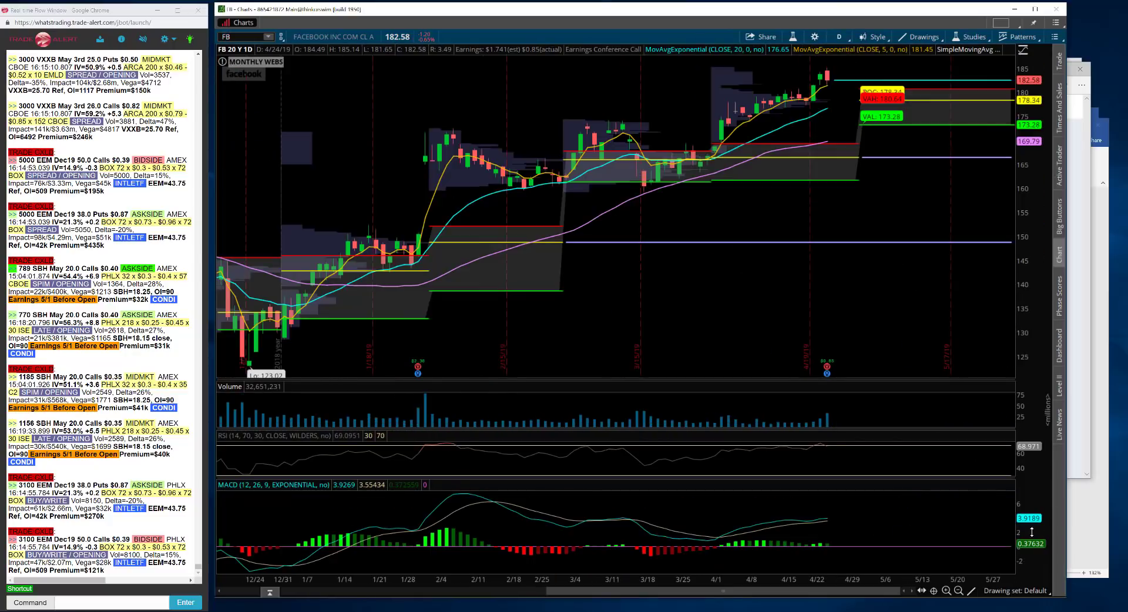
left_click(958, 591)
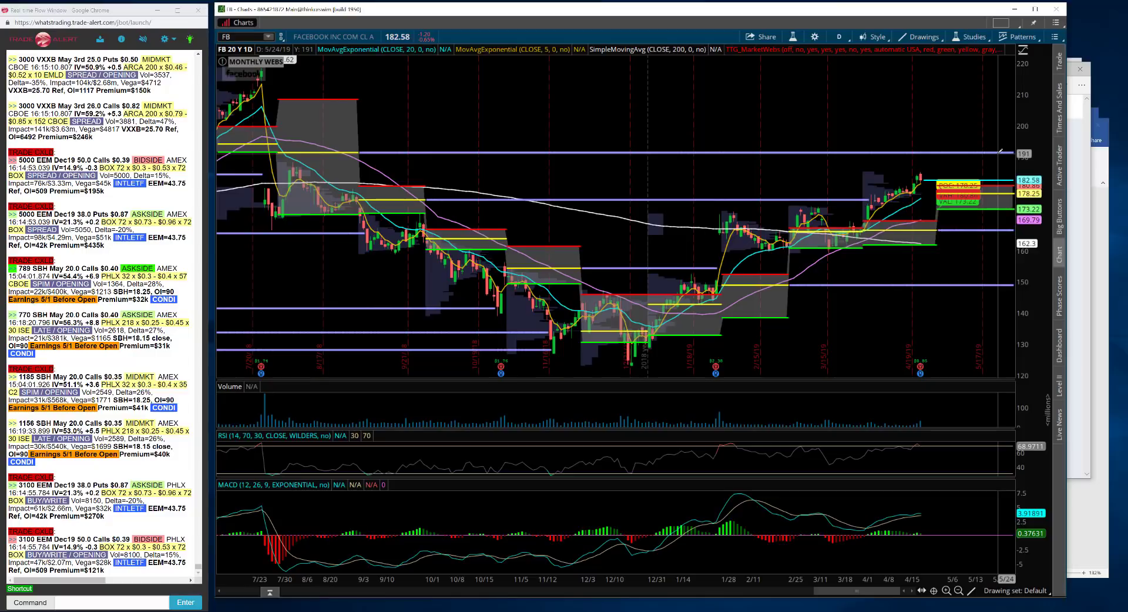
left_click(241, 37)
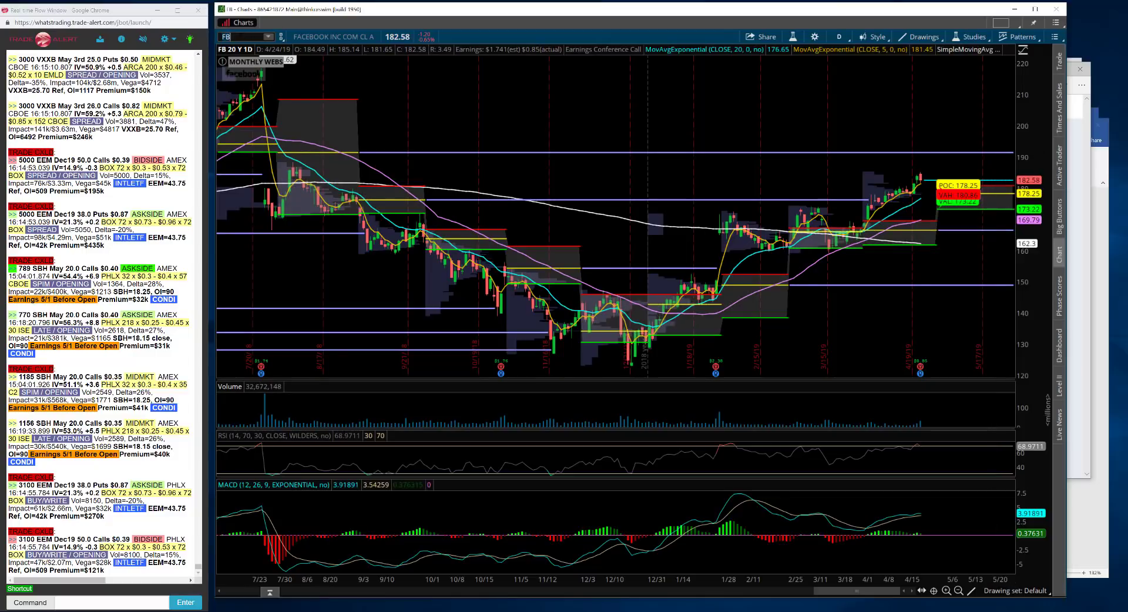
type("LRCX")
key("Return")
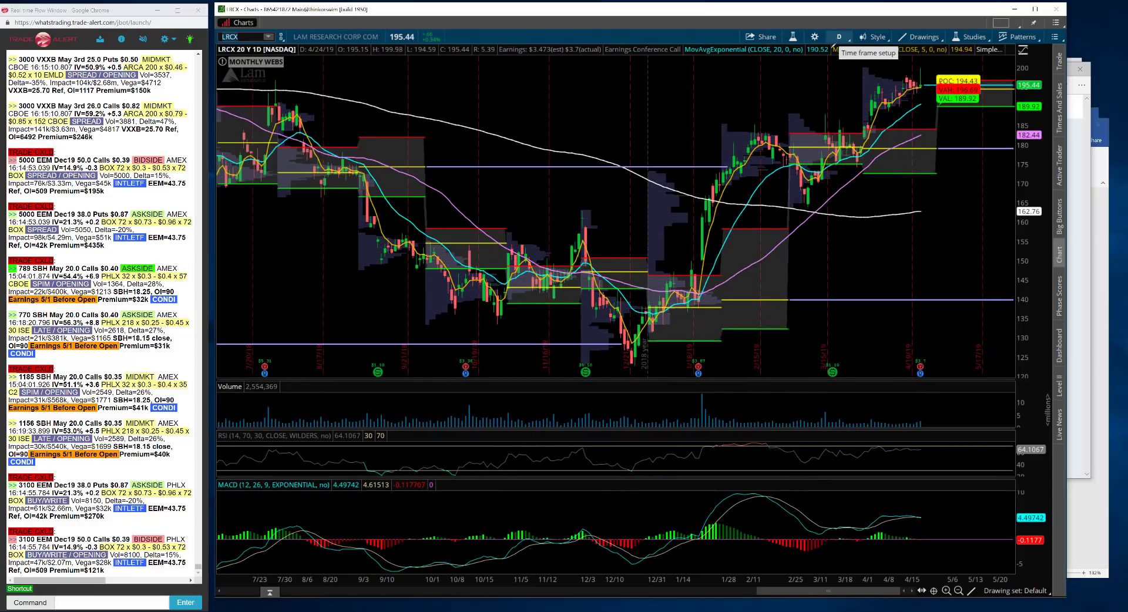
left_click(837, 37)
key("Return")
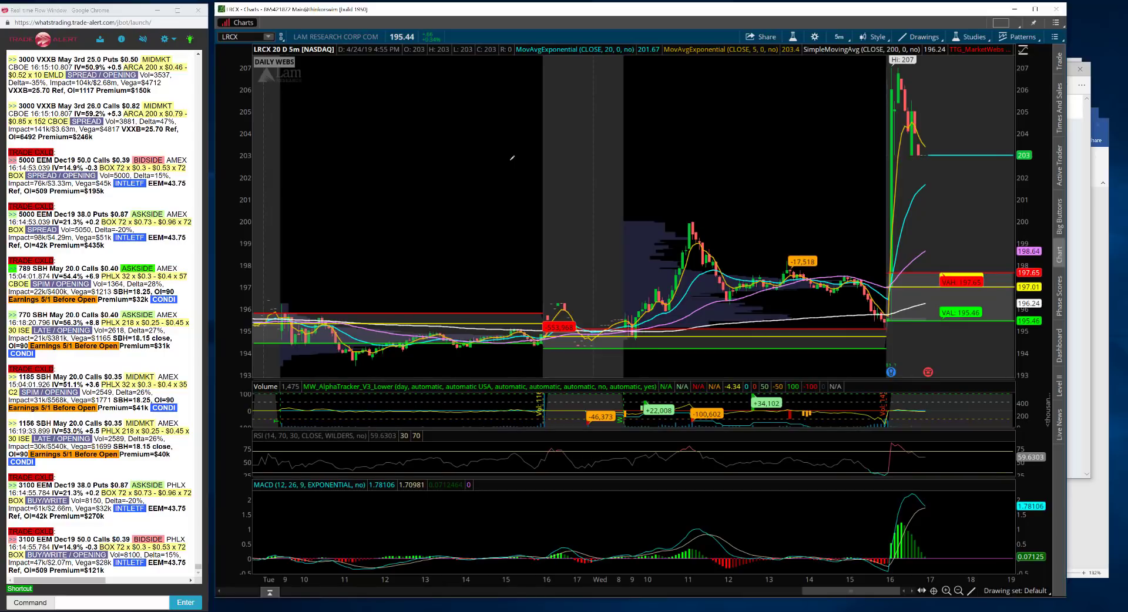
left_click(240, 36)
key("BackSpace")
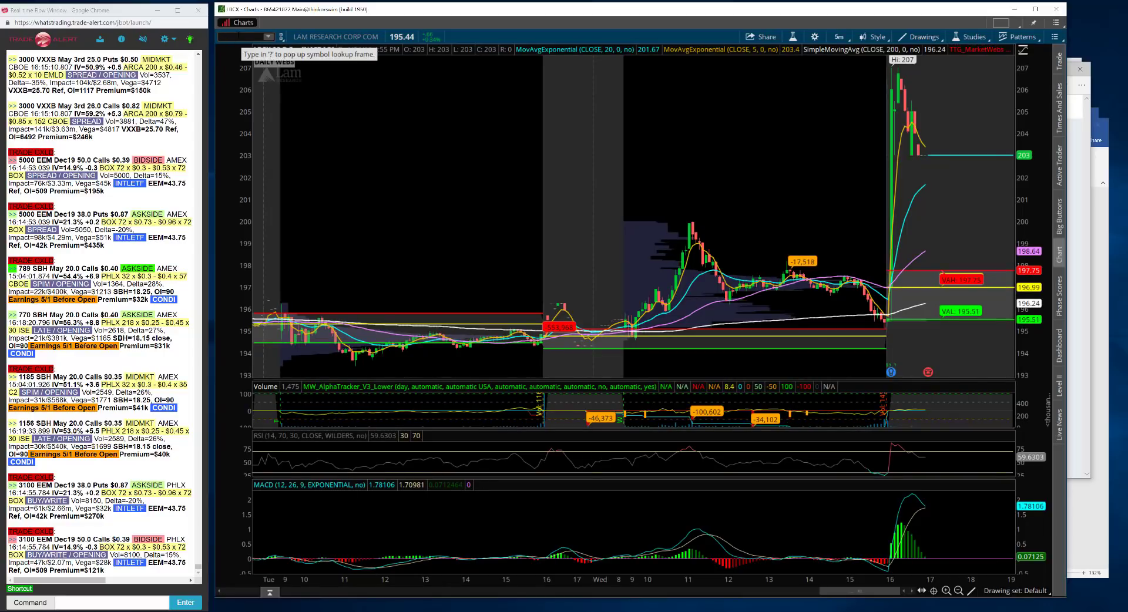
type("XLNX")
key("Return")
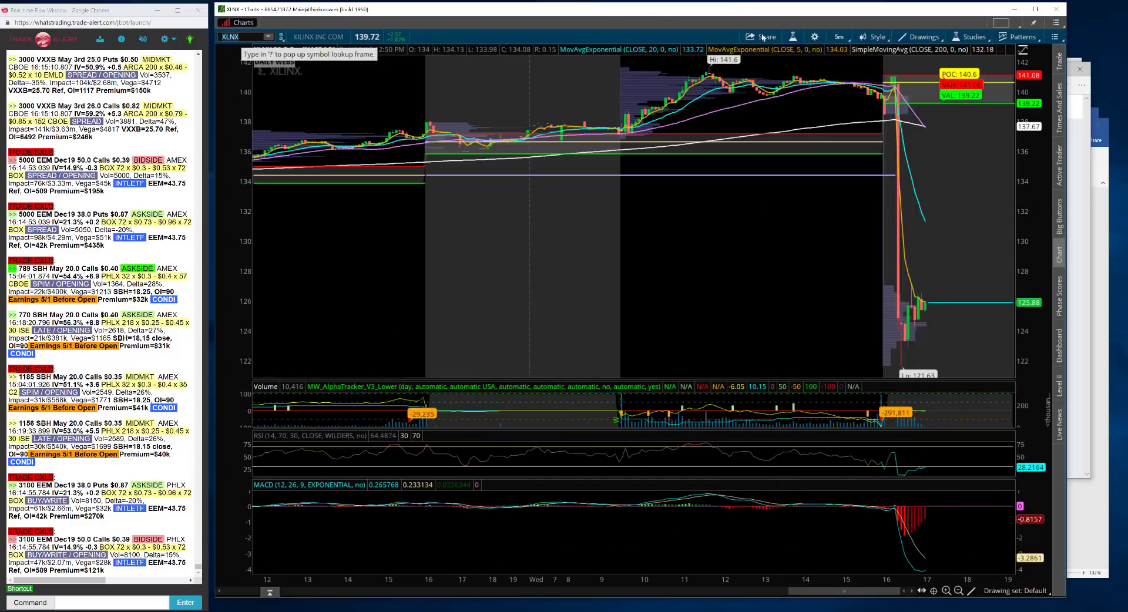
left_click(839, 36)
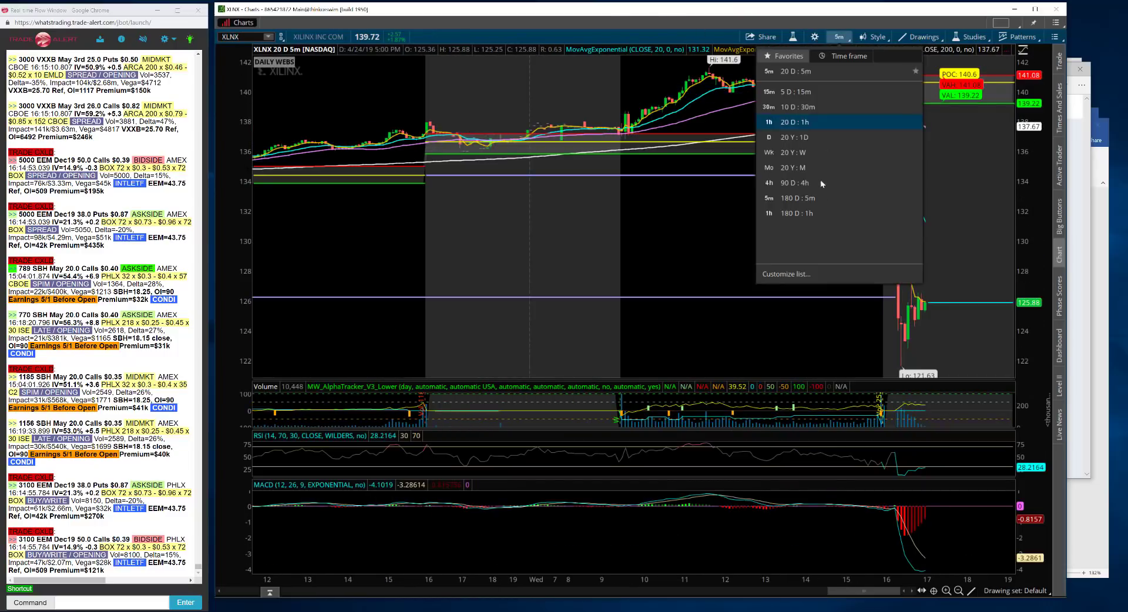
left_click(815, 213)
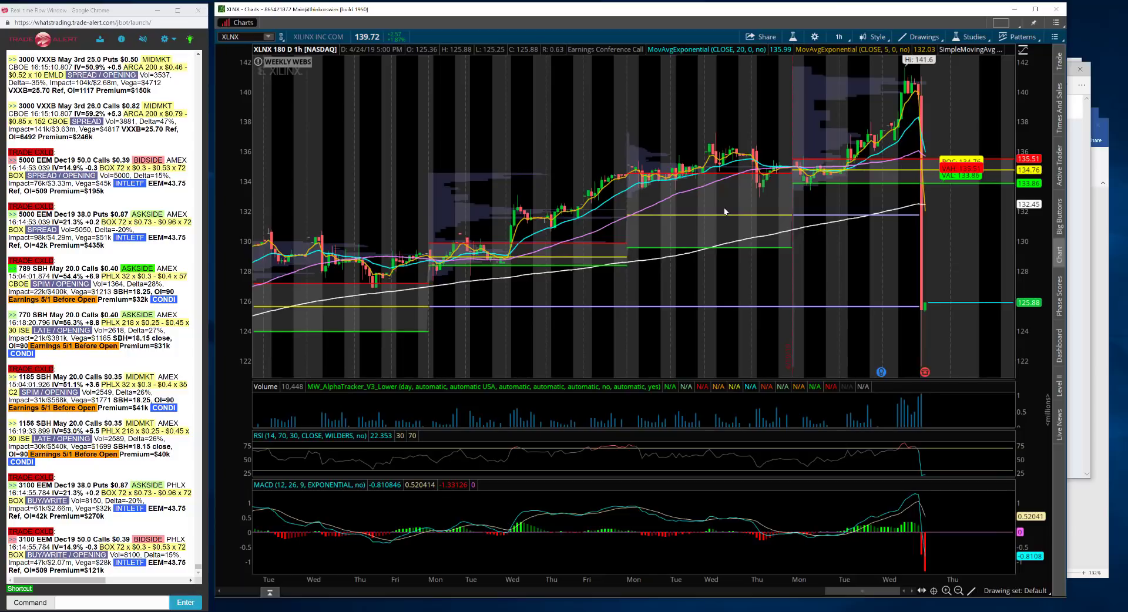
left_click(958, 591)
left_click(958, 590)
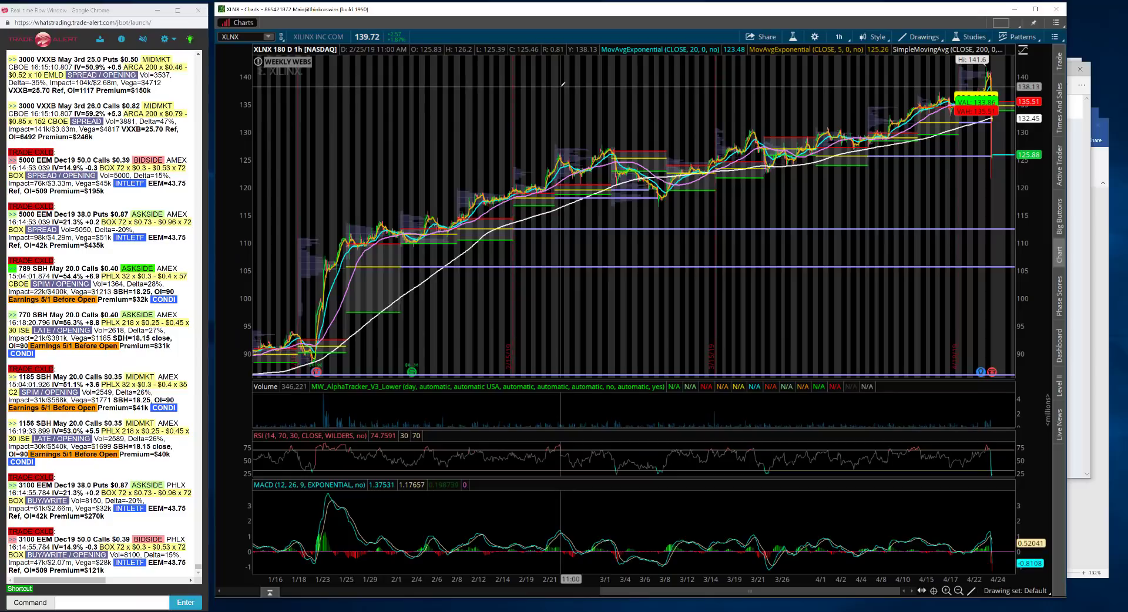
scroll(931, 300, "up", 3)
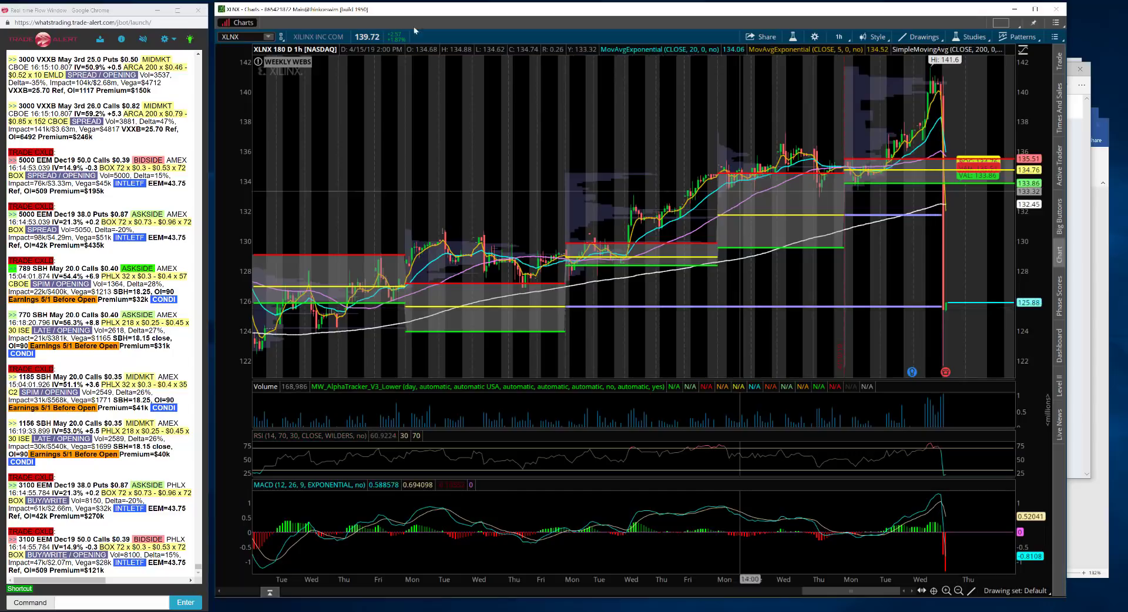
left_click(259, 35)
Replace XLNX with PYPL in the thinkorswim chart
key("BackSpace")
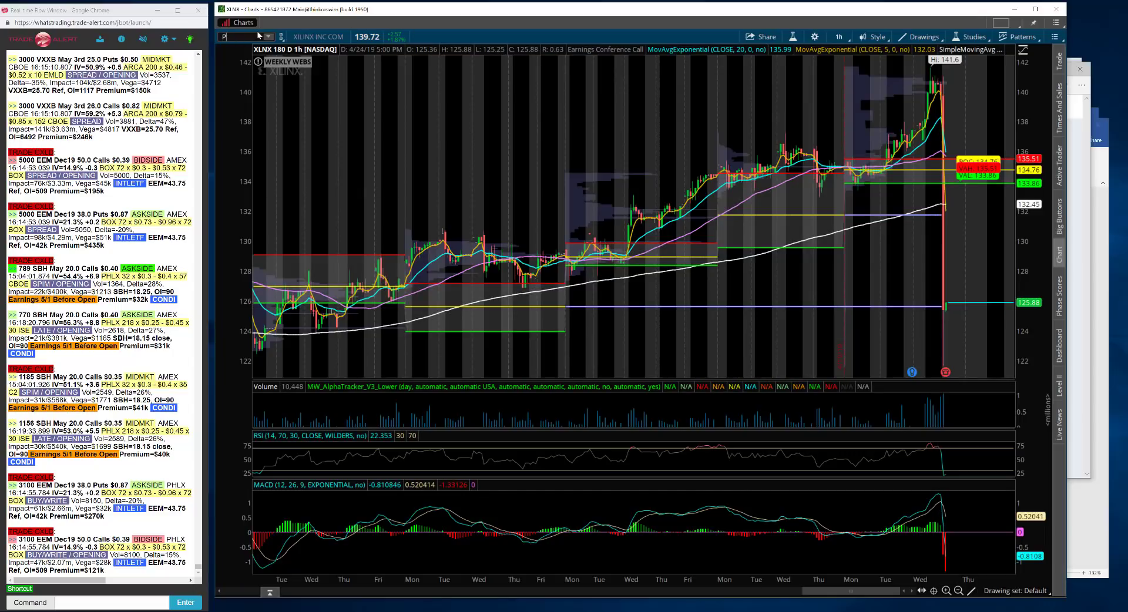
type("YPL")
key("Return")
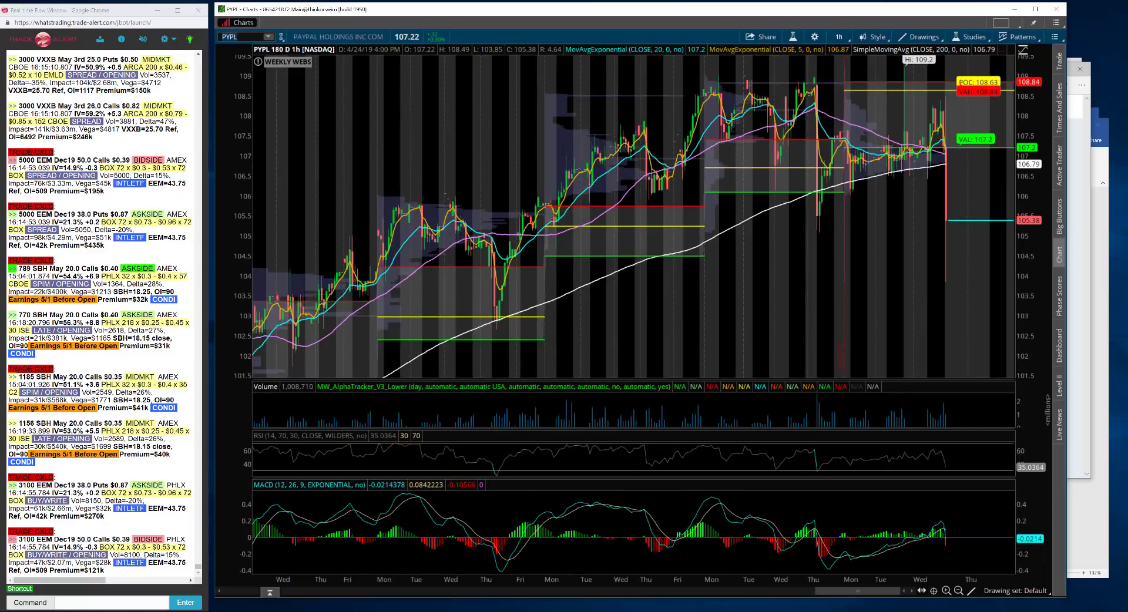
Run 'PYPL Equity CN' in Bloomberg to list PayPal's Q1 2019 headlines
left_click(297, 587)
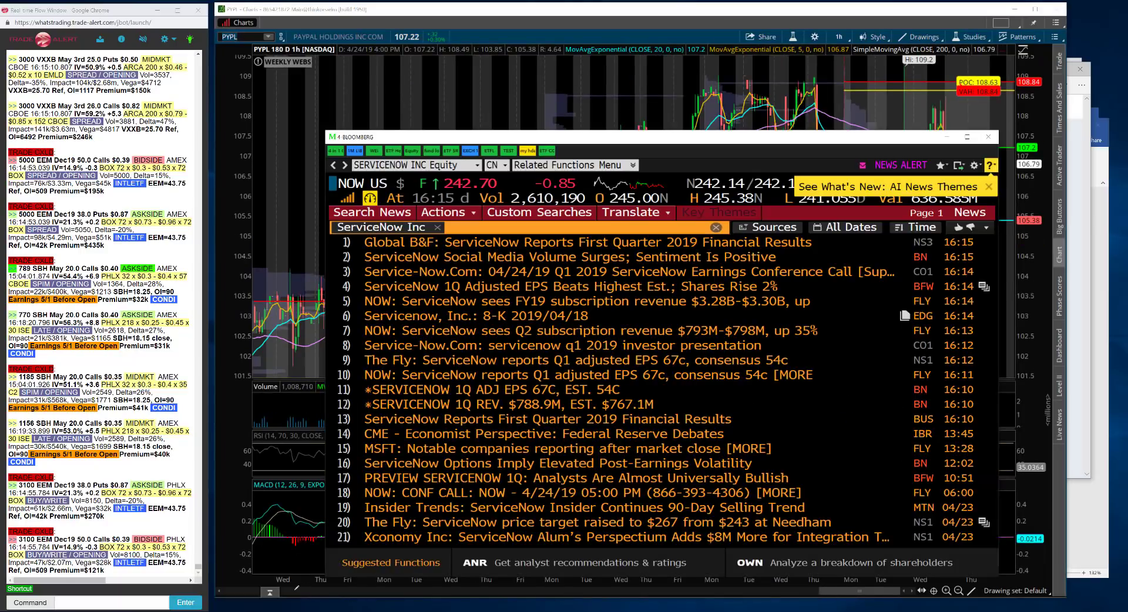
type("PY")
key("BackSpace")
key("BackSpace")
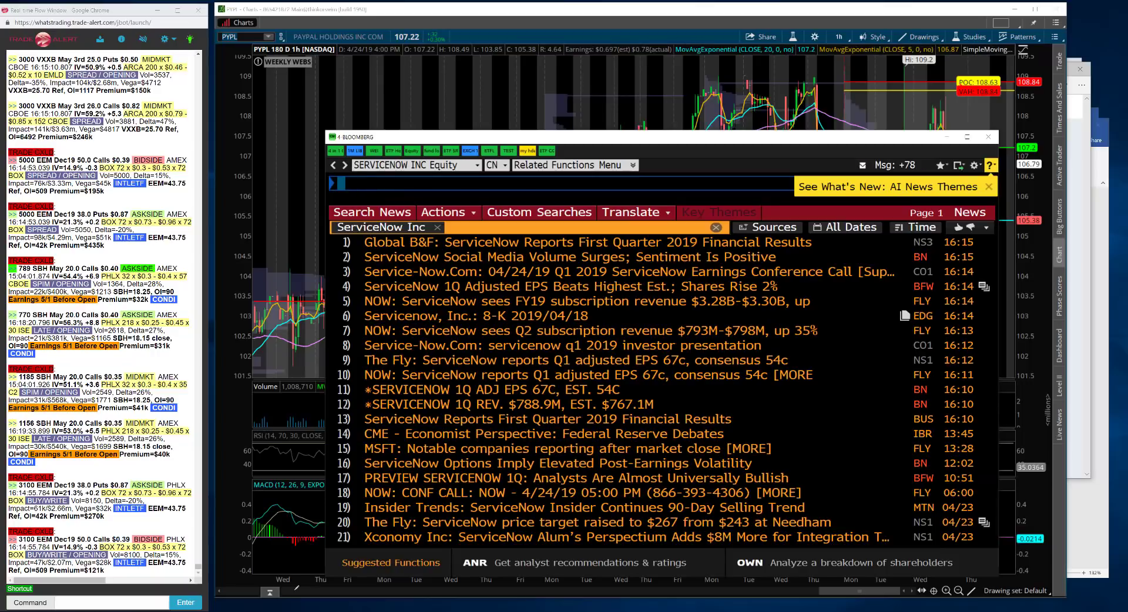
type("PYPL Equity C")
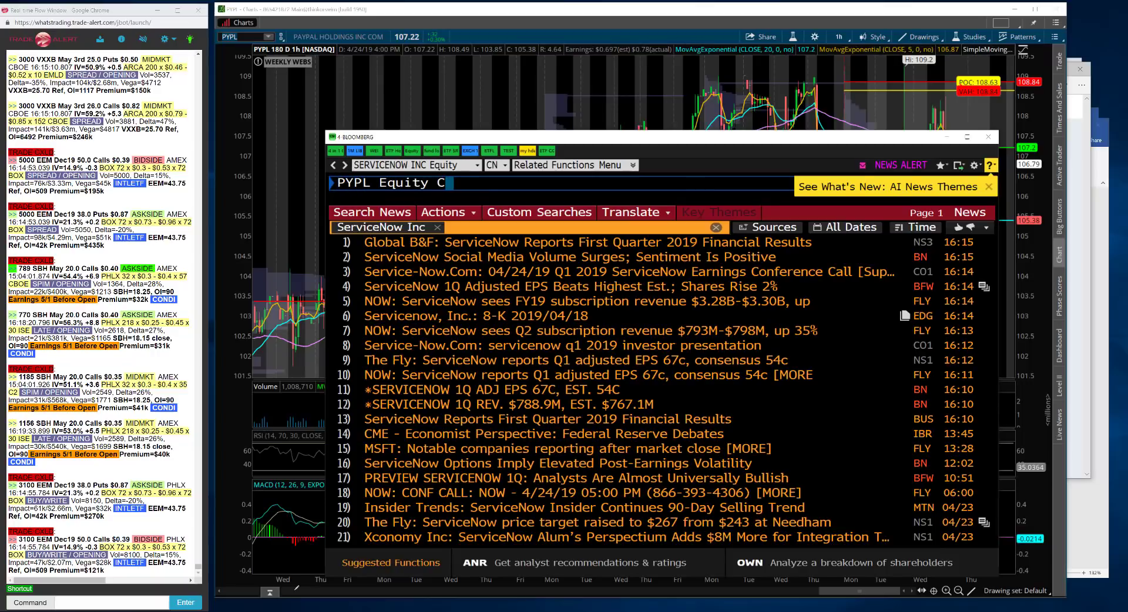
type("N")
key("Return")
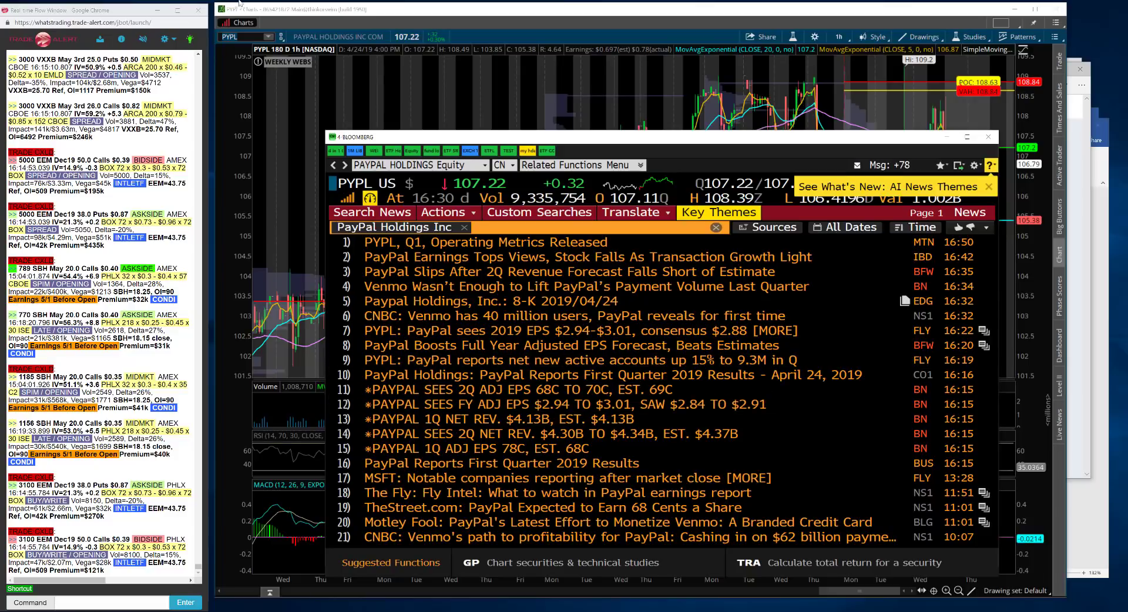
Chart Visa (V), trying 20 D : 1h before settling on the 20 Y : 1D view
left_click(244, 37)
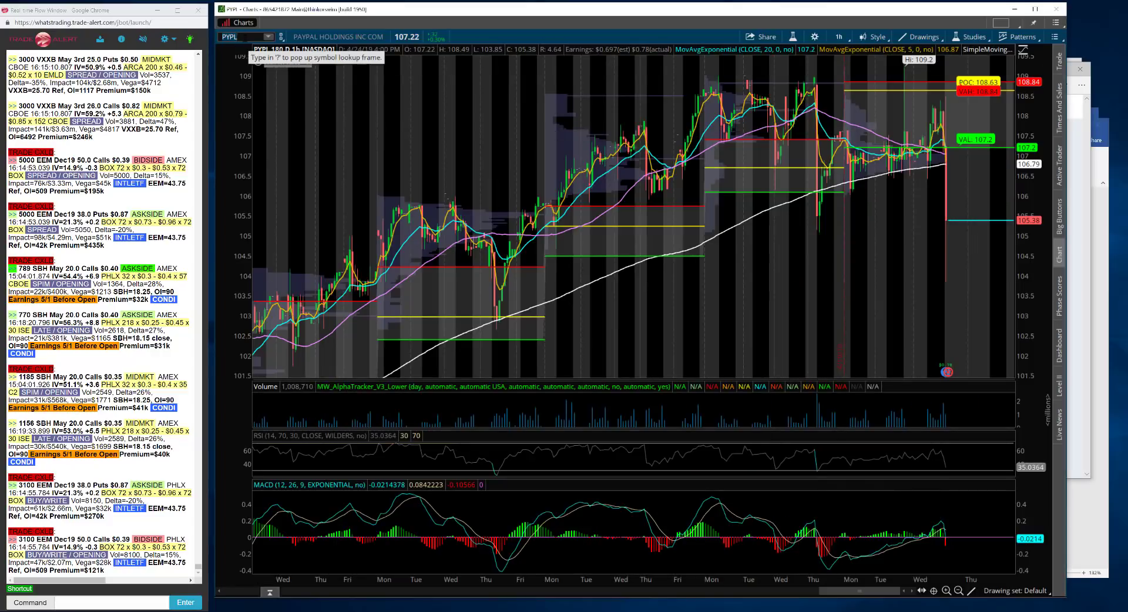
type("V")
key("Return")
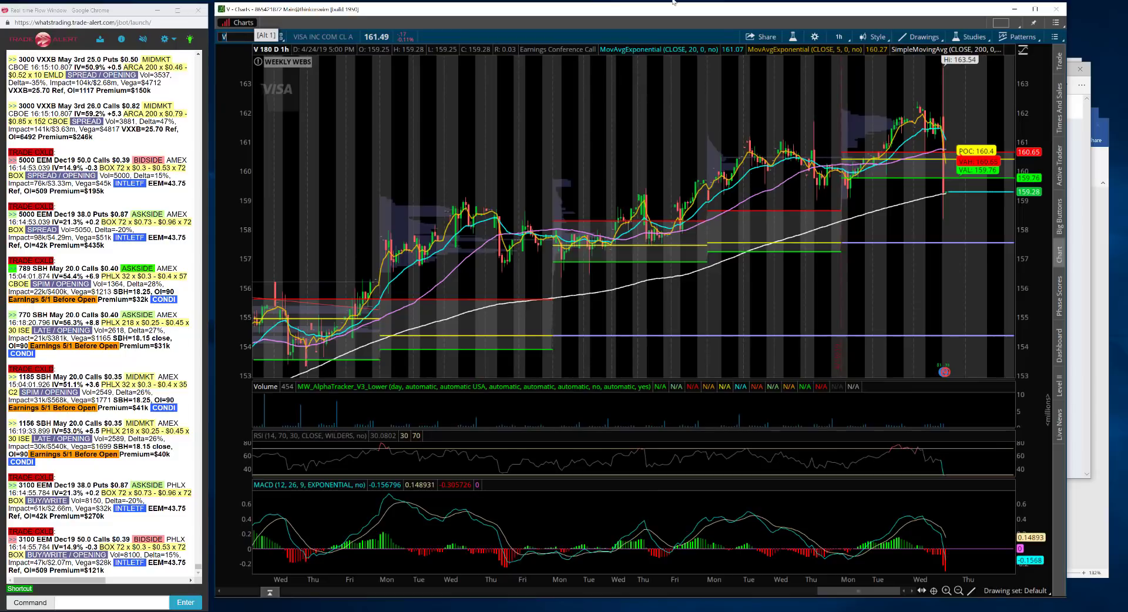
left_click(841, 40)
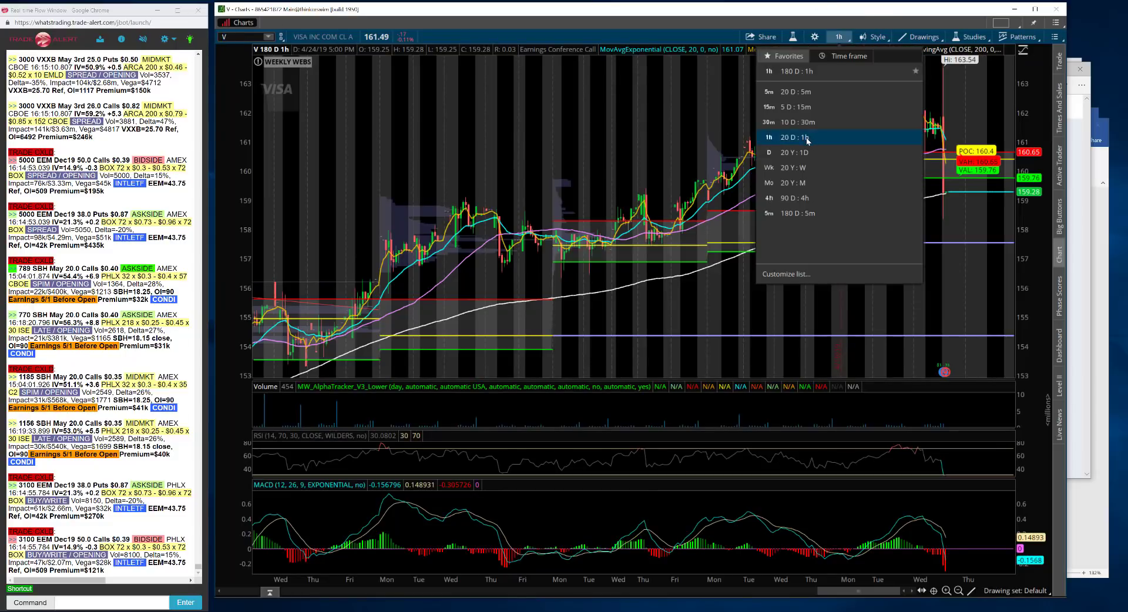
left_click(809, 140)
left_click(836, 37)
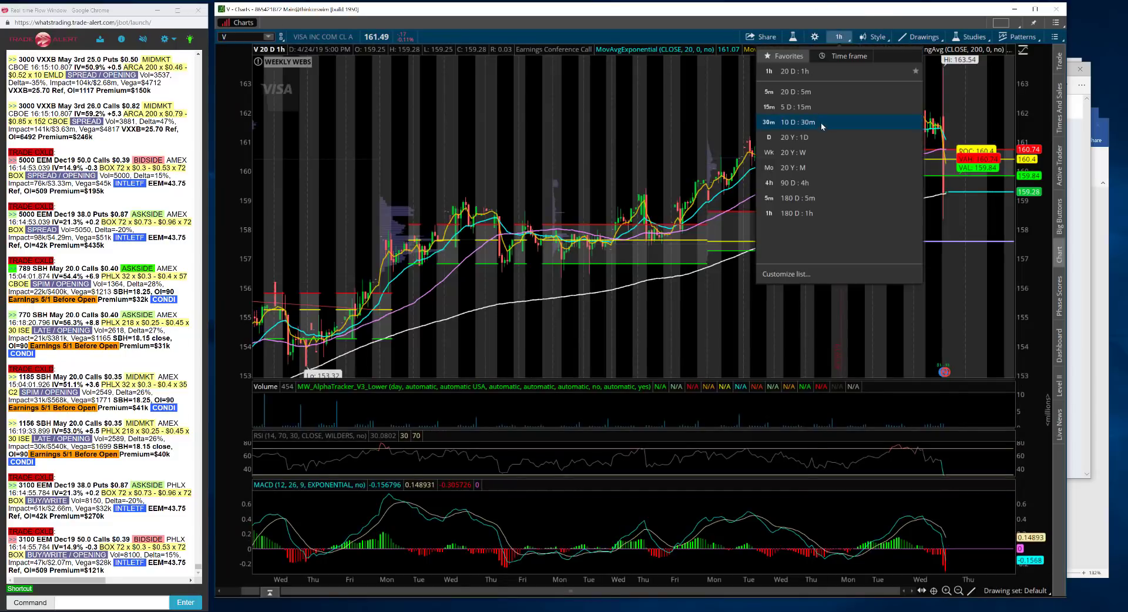
left_click(818, 139)
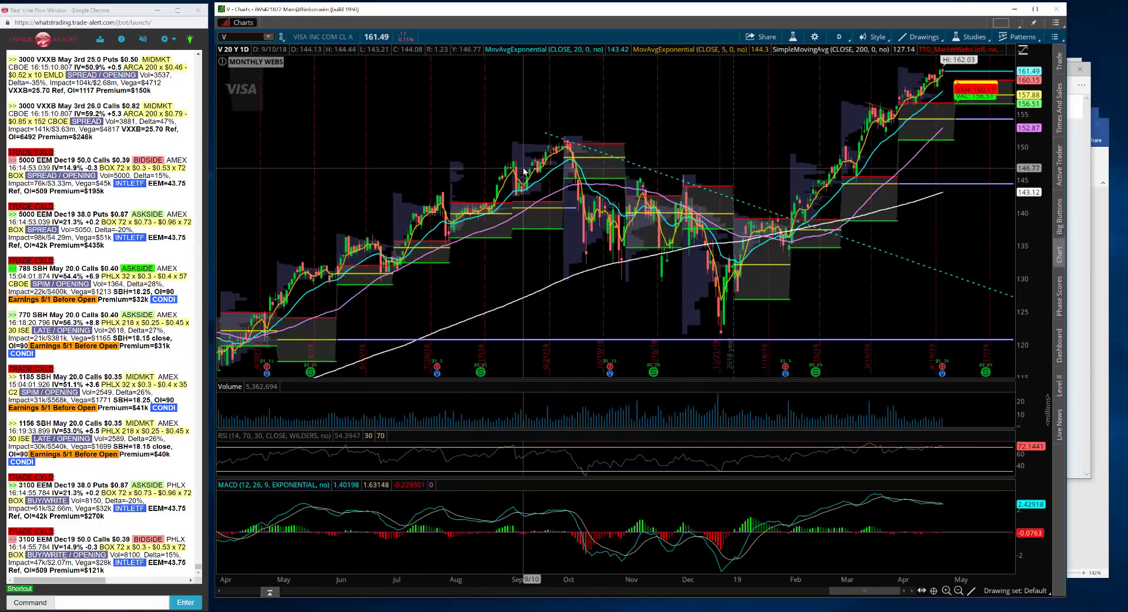
left_click(240, 36)
Briefly load PYPL, then chart CMG after fixing a typo, on 20 D : 5m bars
type("PYPL")
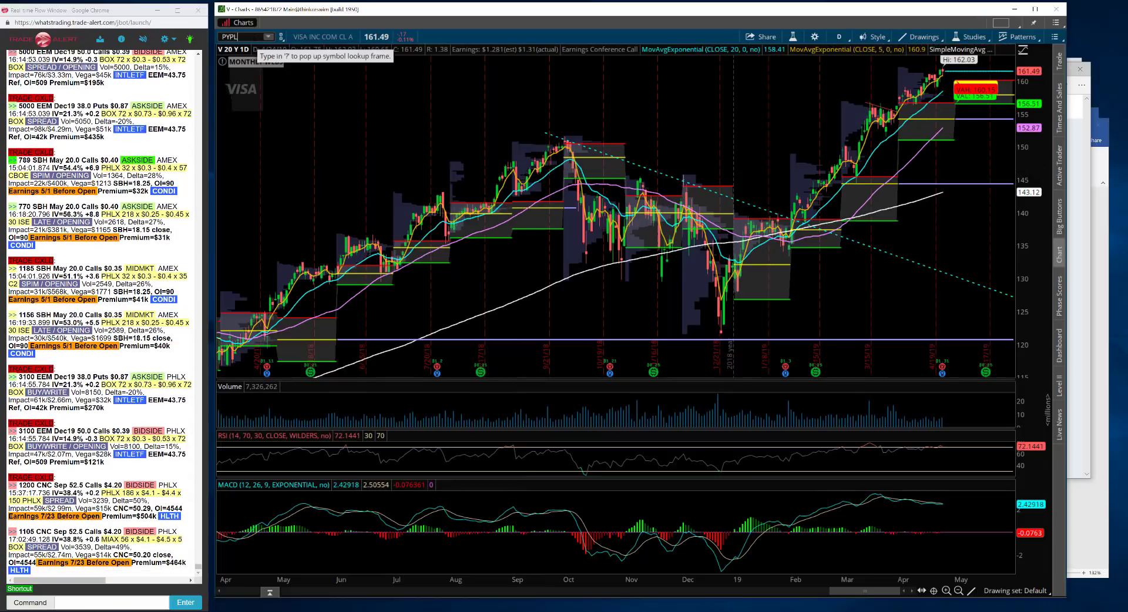
key("Return")
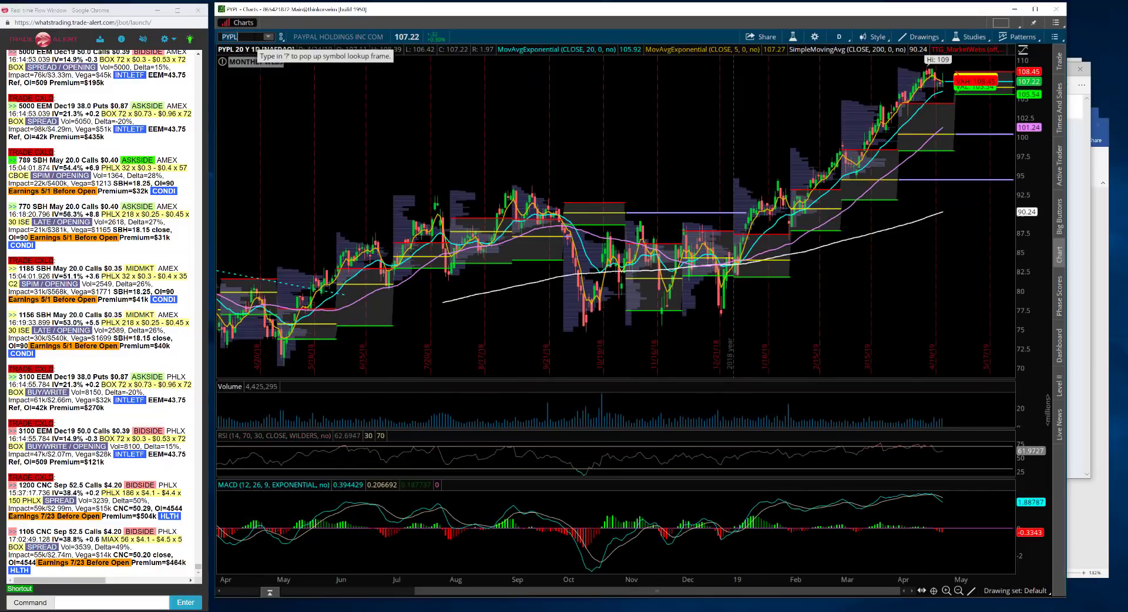
key("comma")
type("CMCM")
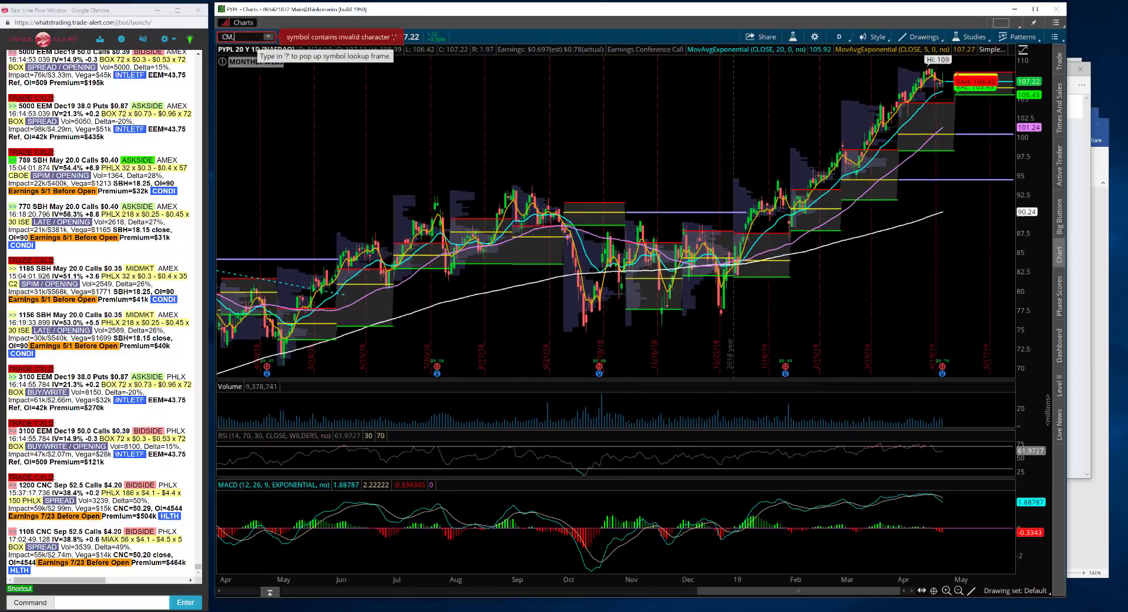
key("Return")
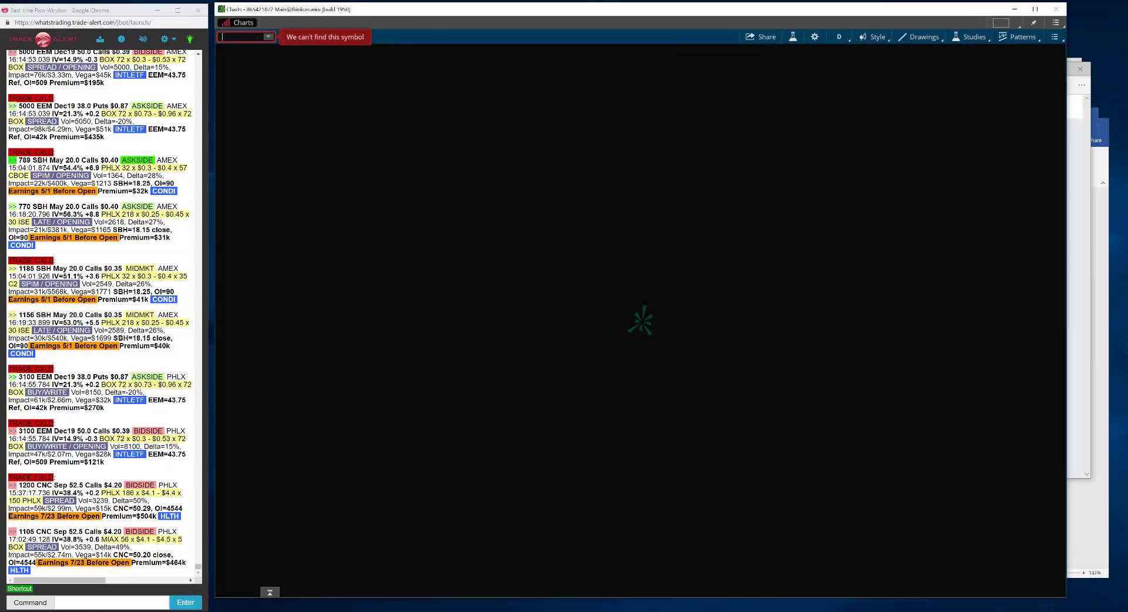
type("CMG")
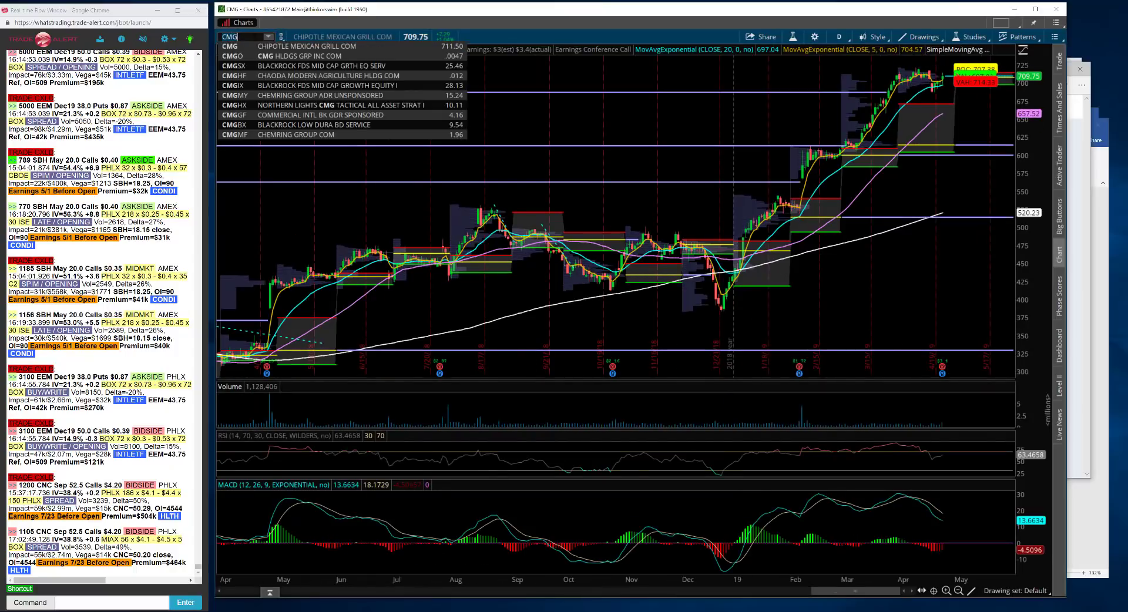
left_click(839, 36)
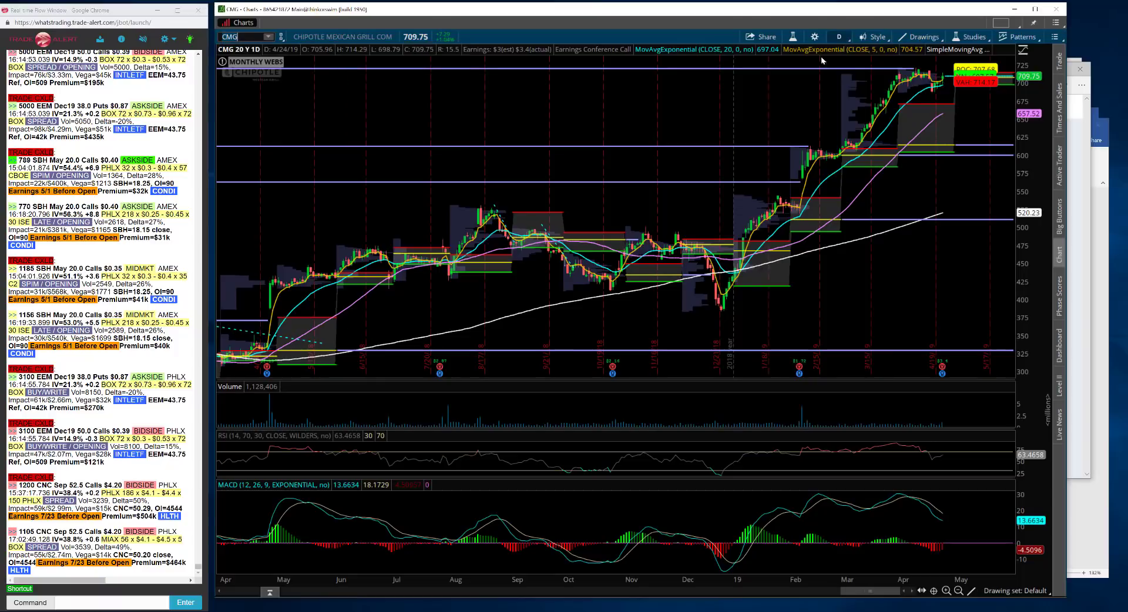
left_click(804, 92)
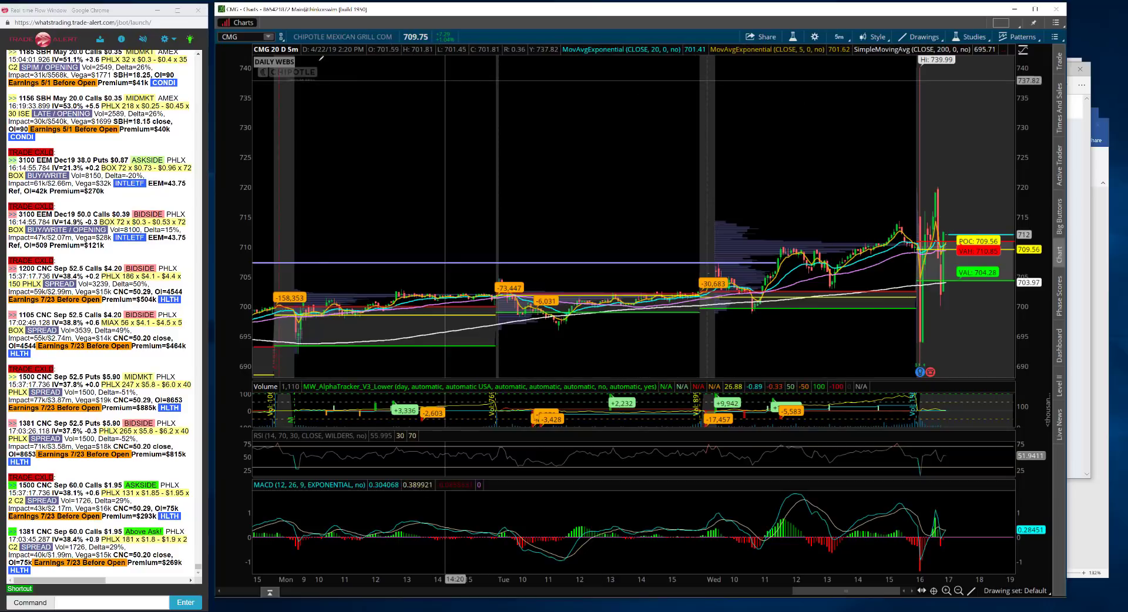
Replace CMG with AMZN on the 20-day 5-minute chart
type("CMG")
key("BackSpace")
key("BackSpace")
key("BackSpace")
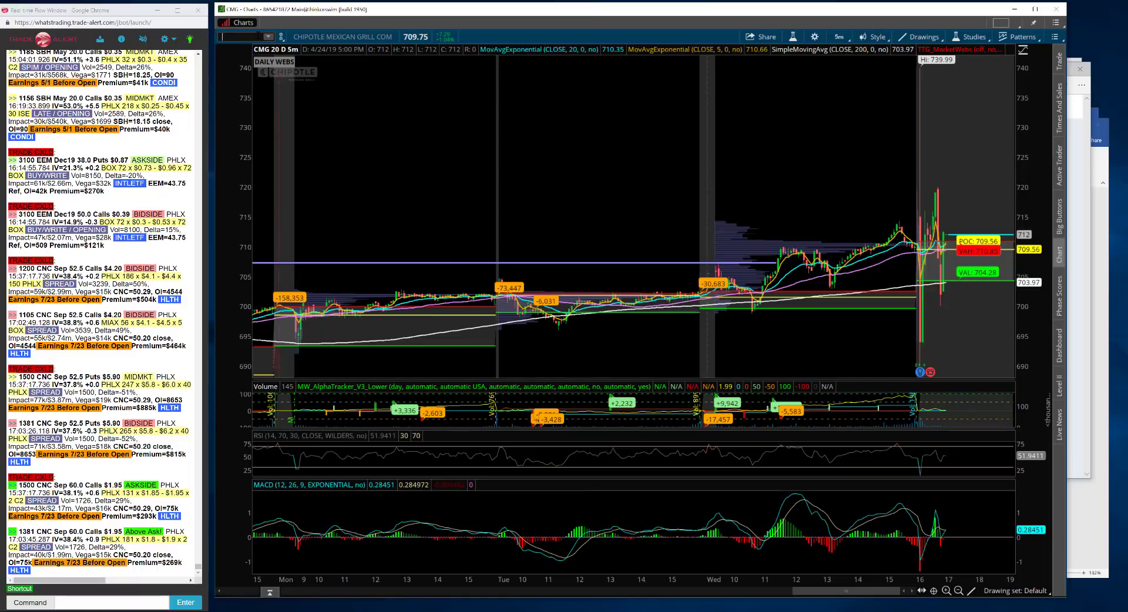
type("AMZN")
key("Return")
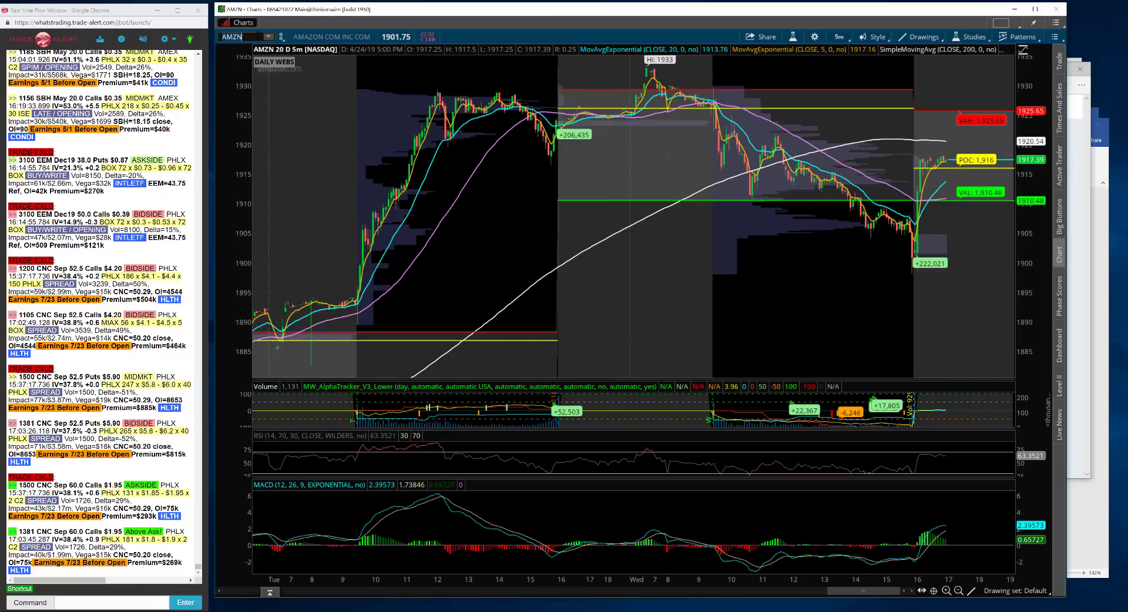
Briefly load MSFT, then switch the chart to NOW
type("T")
key("Return")
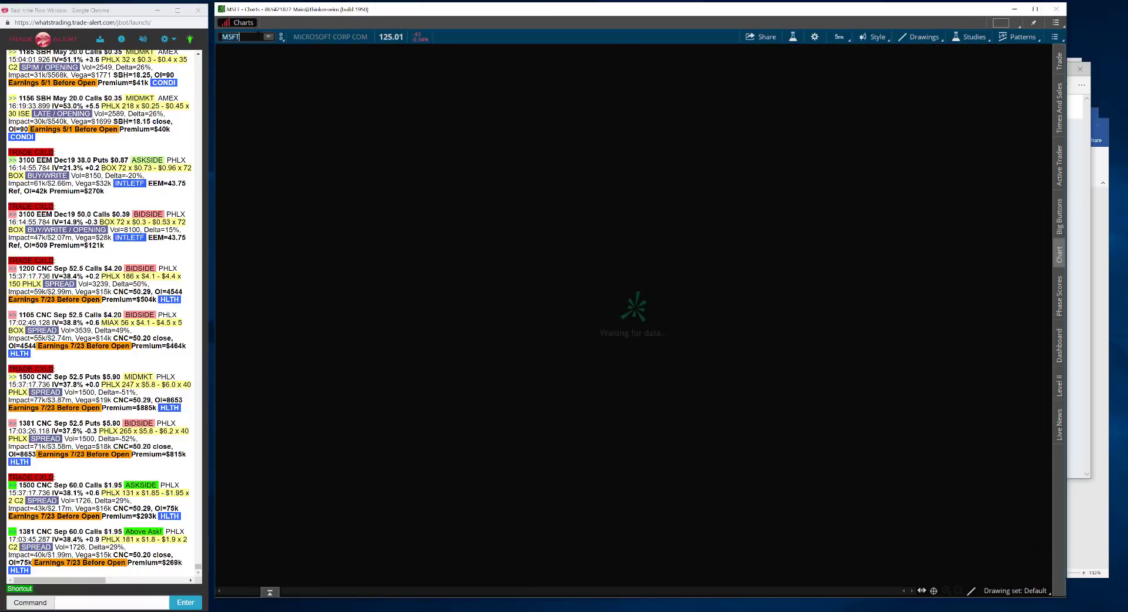
type("NOW")
key("Return")
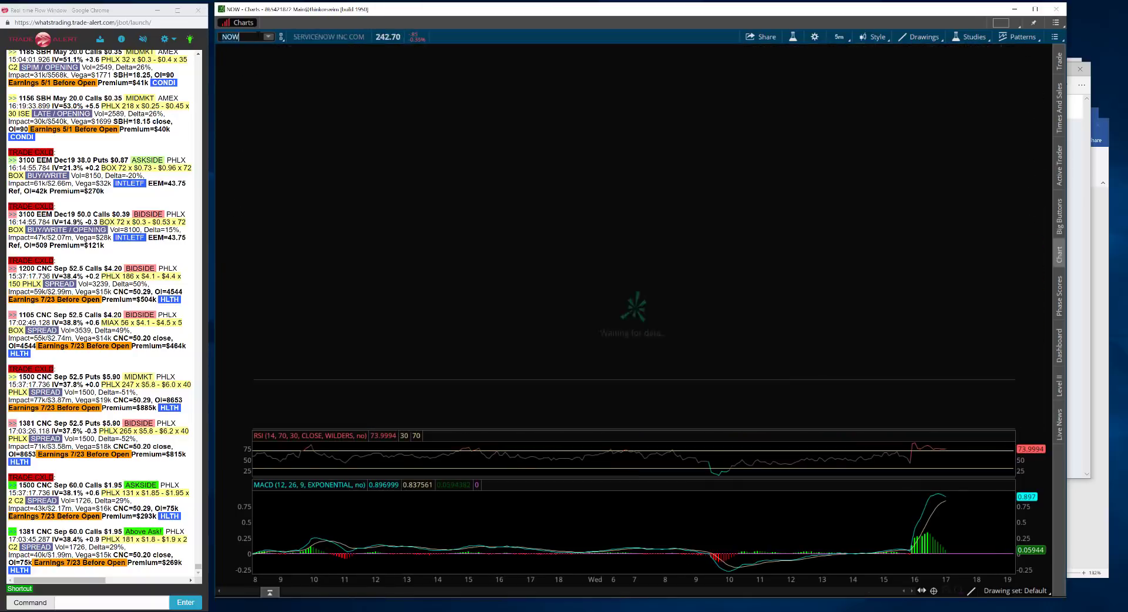